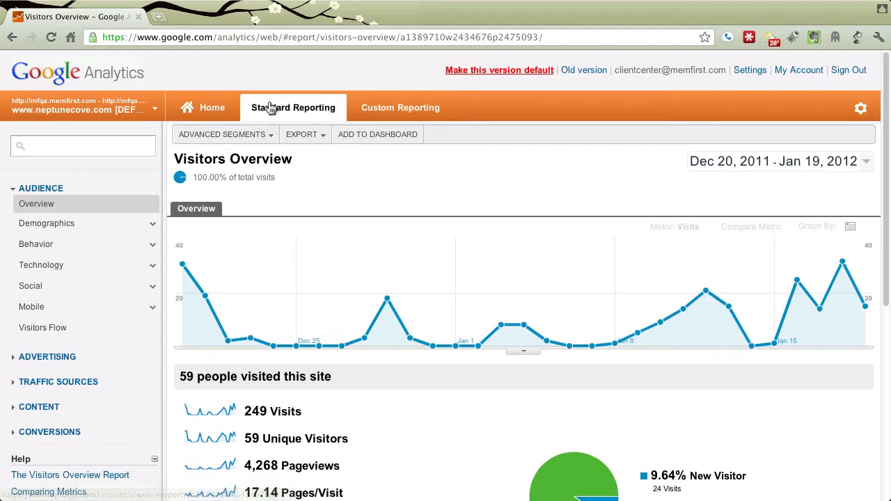
Open the real-time Overview report from the home dashboard
{"action": "left_click", "coordinate": [208, 110]}
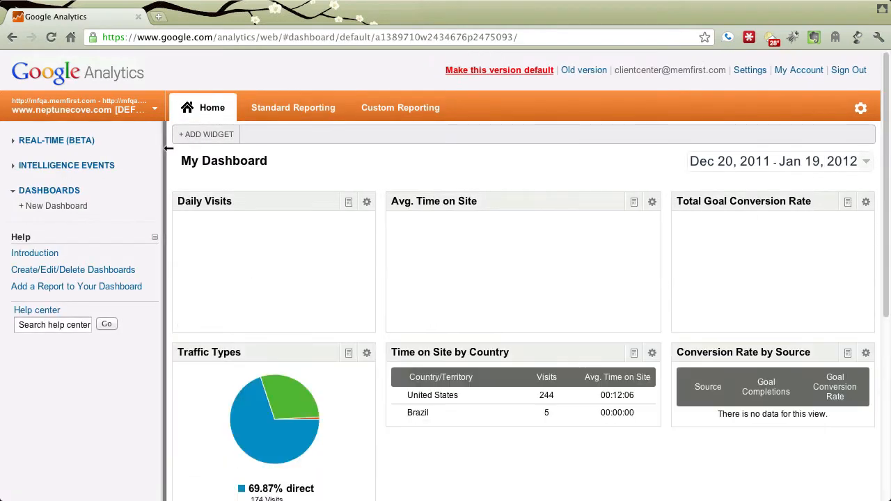
{"action": "left_click", "coordinate": [63, 141]}
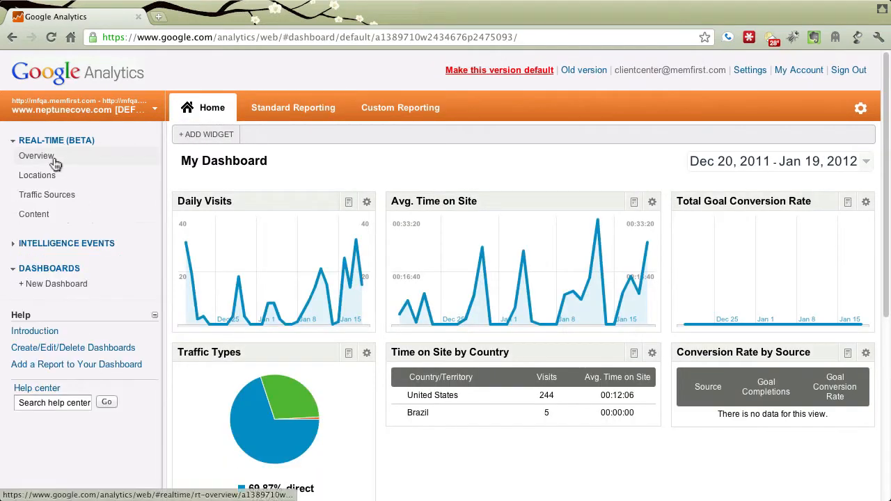
{"action": "left_click", "coordinate": [48, 160]}
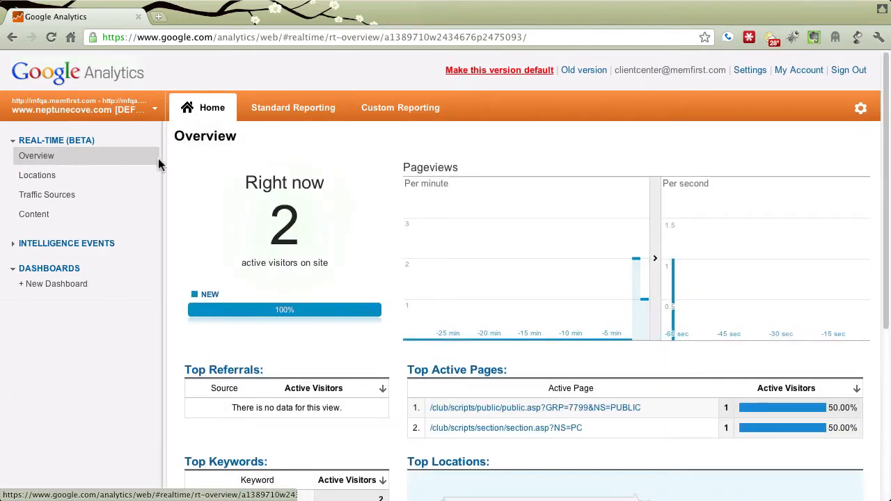
View the Custom Reports page and the administration settings, and return to the standard Visitors Overview report
{"action": "left_click", "coordinate": [399, 111]}
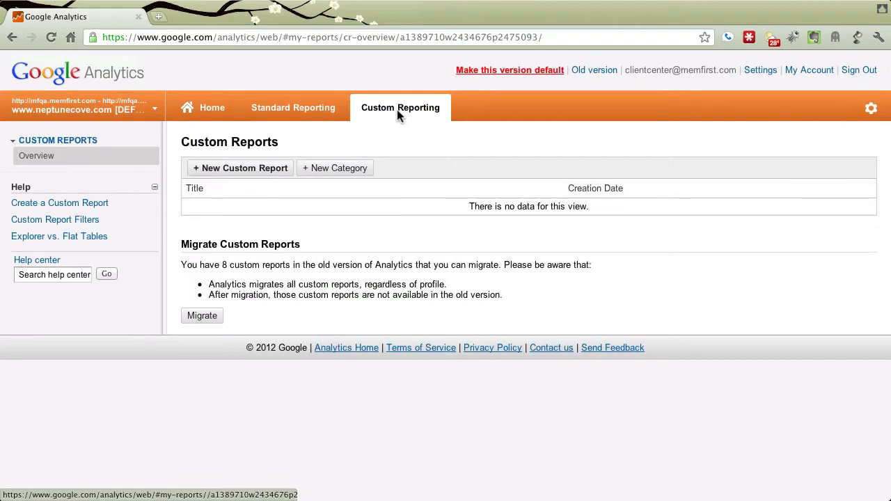
{"action": "left_click", "coordinate": [872, 110]}
{"action": "left_click", "coordinate": [299, 110]}
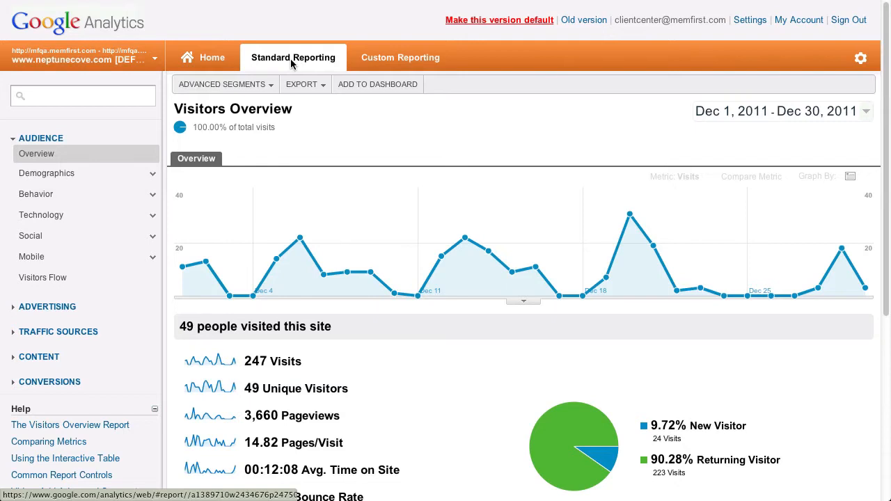
Search the reports for "browser", view the Browser & OS report, and return to the audience Overview
{"action": "left_click", "coordinate": [95, 88]}
{"action": "type", "text": "browser"}
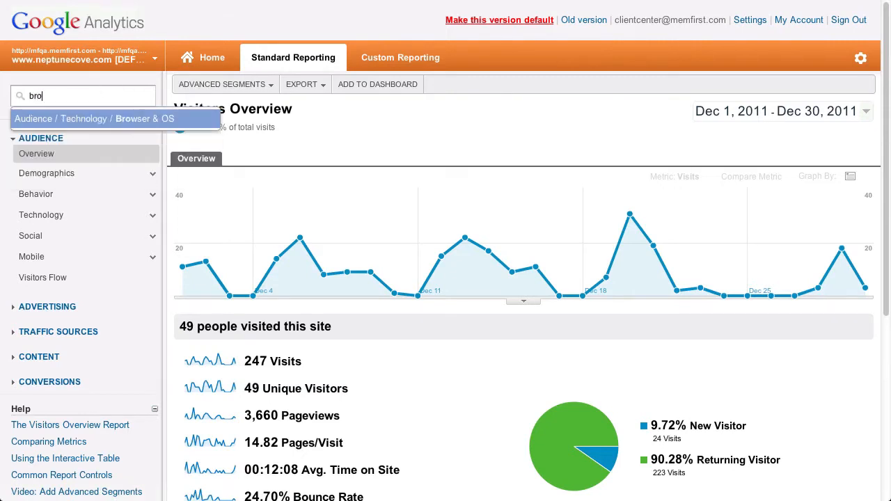
{"action": "left_click", "coordinate": [92, 122]}
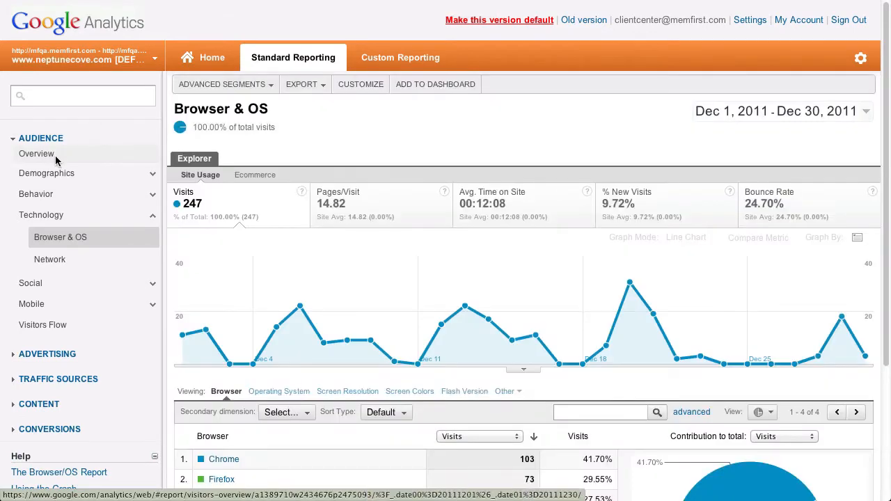
{"action": "left_click", "coordinate": [55, 160]}
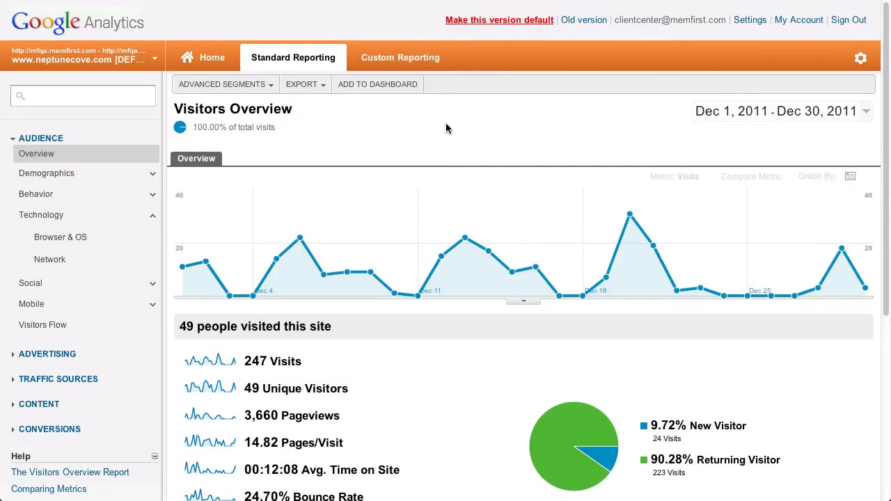
Set the Visitors Overview date range to Nov 1, 2011 through Nov 30, 2011 and apply it
{"action": "left_click", "coordinate": [831, 112]}
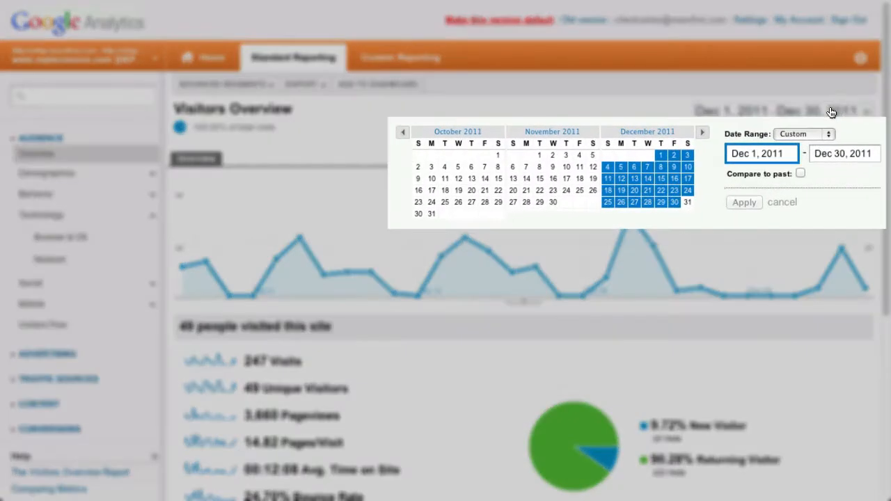
{"action": "left_click", "coordinate": [757, 155]}
{"action": "type", "text": "0"}
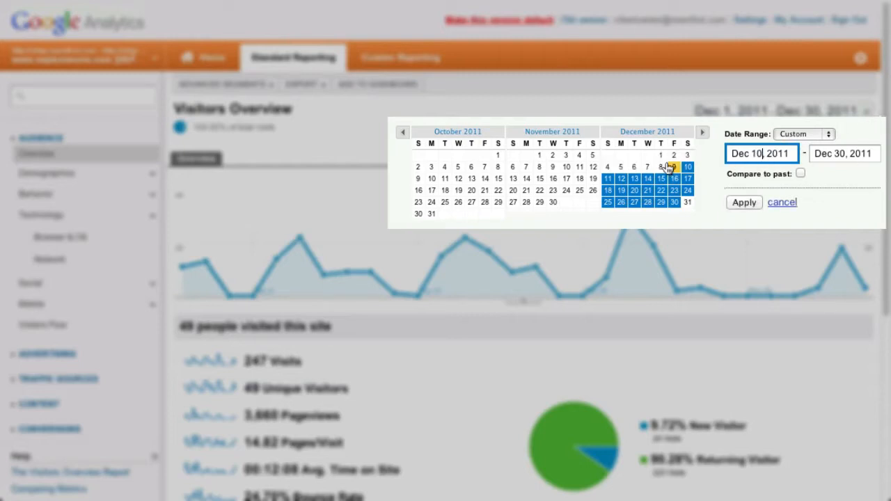
{"action": "left_click", "coordinate": [540, 156]}
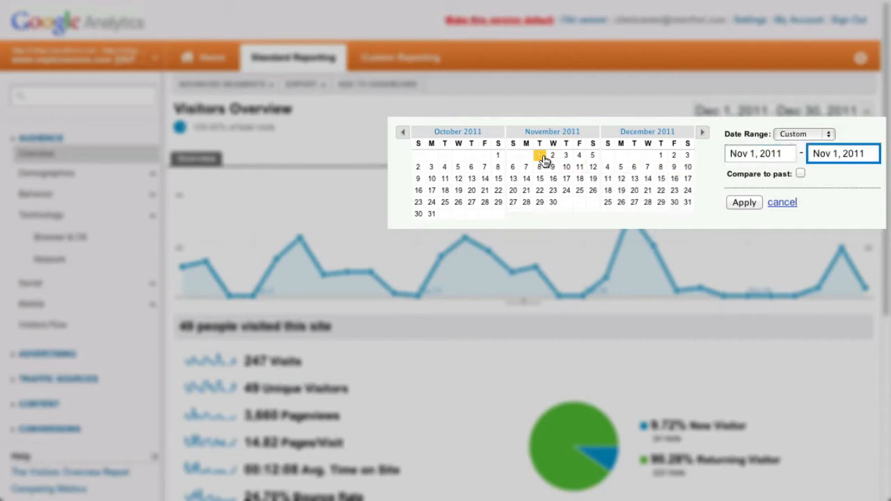
{"action": "left_click", "coordinate": [554, 203]}
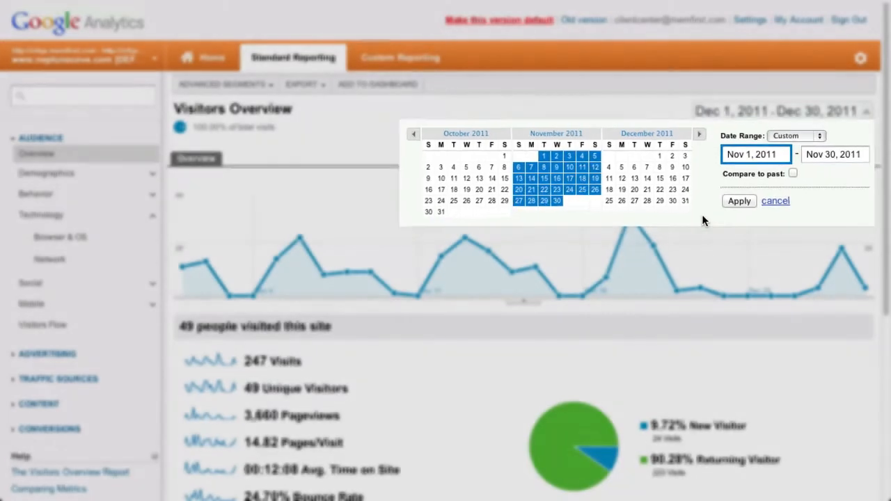
{"action": "left_click", "coordinate": [744, 202]}
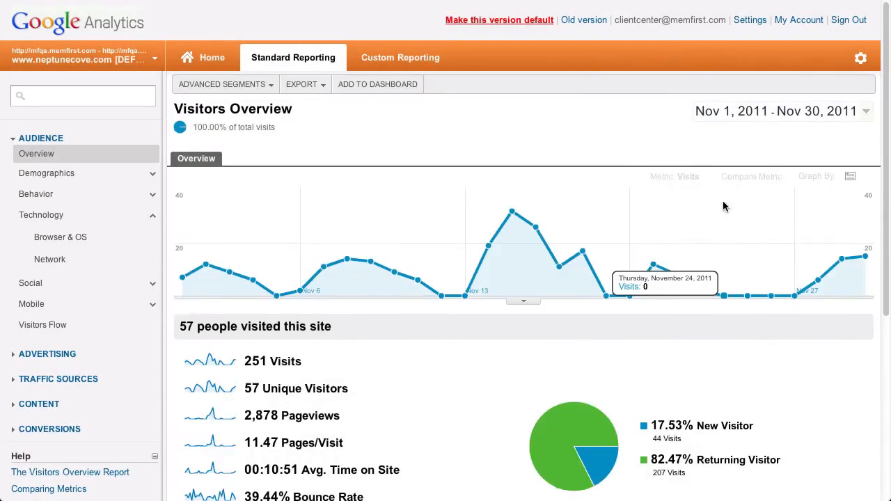
Set the date range to Nov 13 – Nov 26, 2011 and compare it with the preceding period, Oct 30 – Nov 12, 2011
{"action": "scroll", "coordinate": [725, 203], "scroll_direction": "down", "scroll_amount": 2}
{"action": "scroll", "coordinate": [722, 205], "scroll_direction": "up", "scroll_amount": 2}
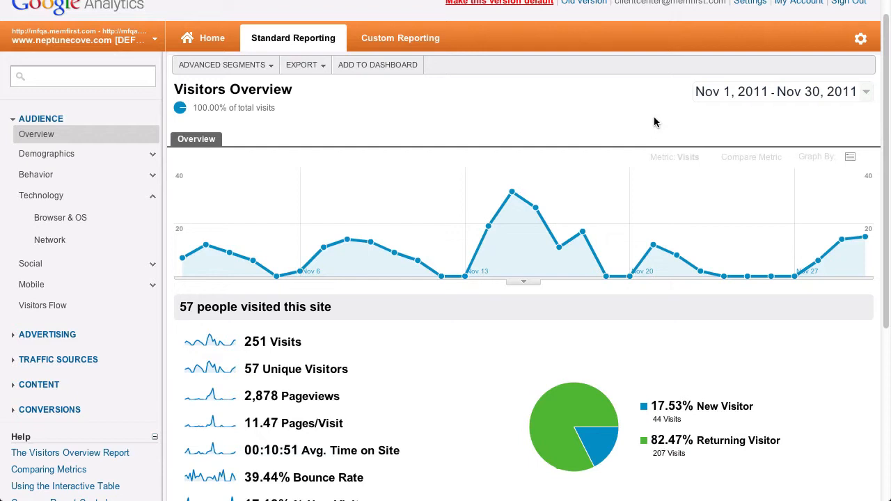
{"action": "scroll", "coordinate": [654, 122], "scroll_direction": "down", "scroll_amount": 1}
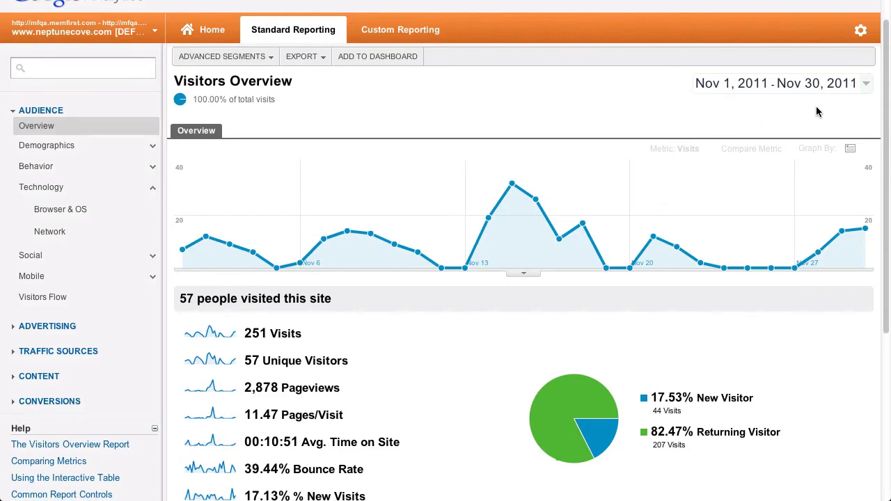
{"action": "left_click", "coordinate": [865, 88]}
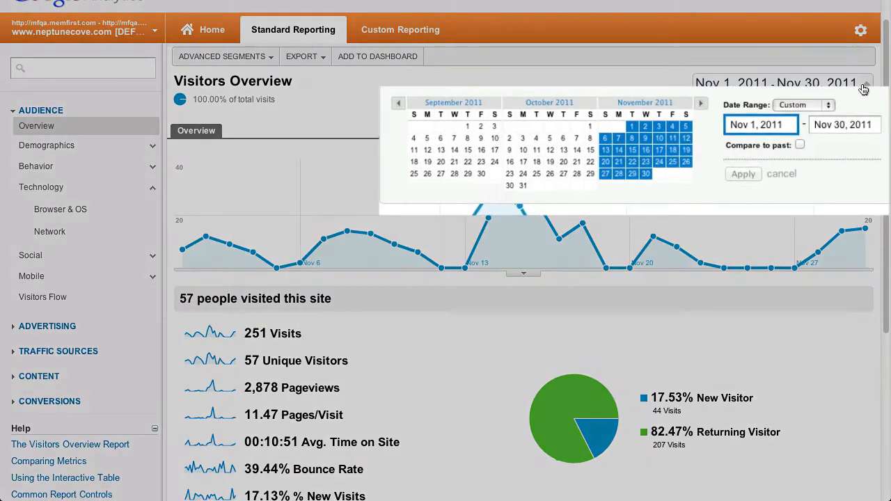
{"action": "left_click", "coordinate": [801, 145]}
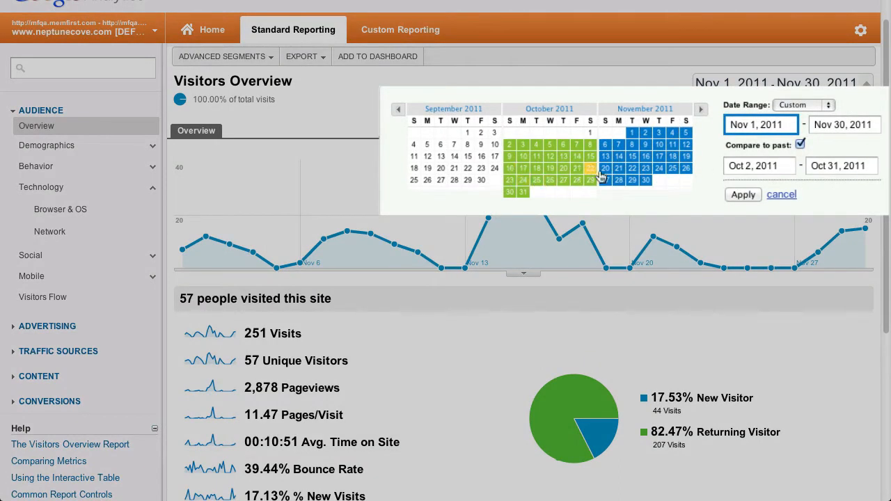
{"action": "left_click", "coordinate": [801, 145]}
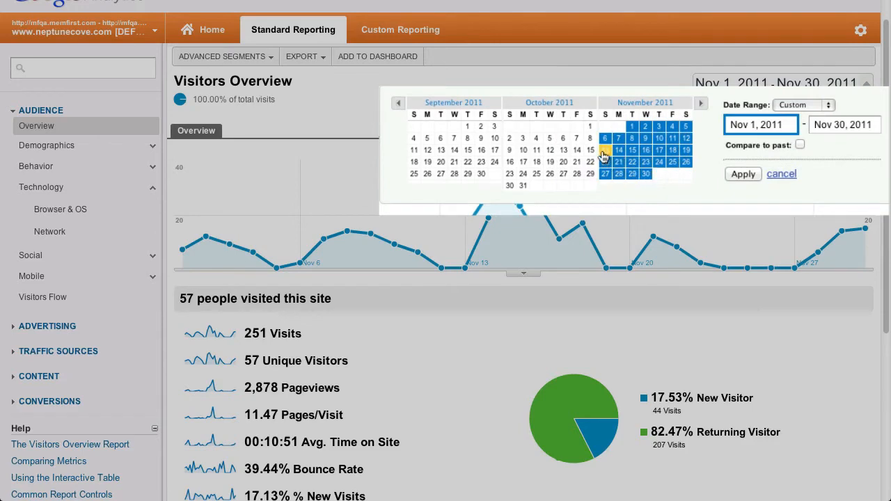
{"action": "left_click", "coordinate": [606, 150]}
{"action": "left_click", "coordinate": [689, 164]}
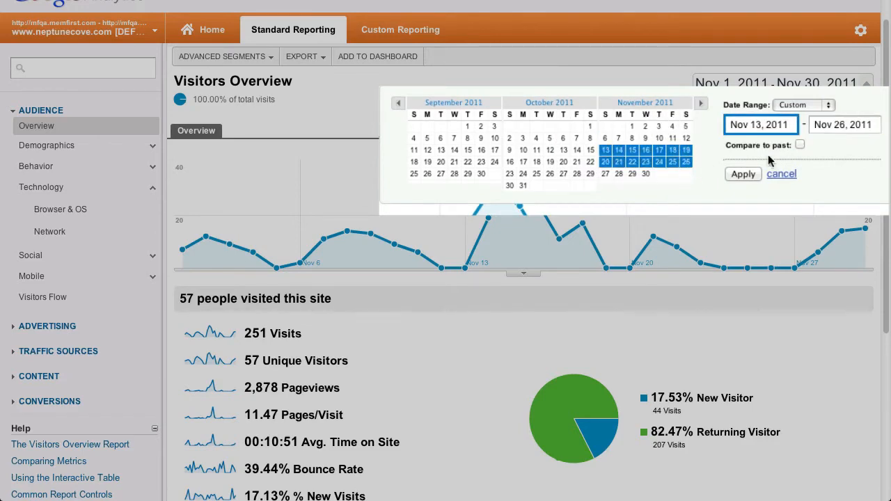
{"action": "left_click", "coordinate": [801, 145]}
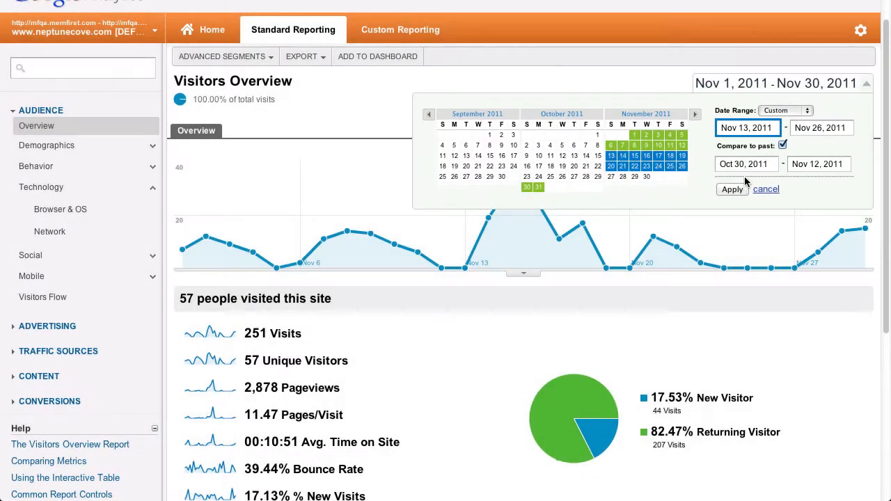
{"action": "left_click", "coordinate": [741, 194]}
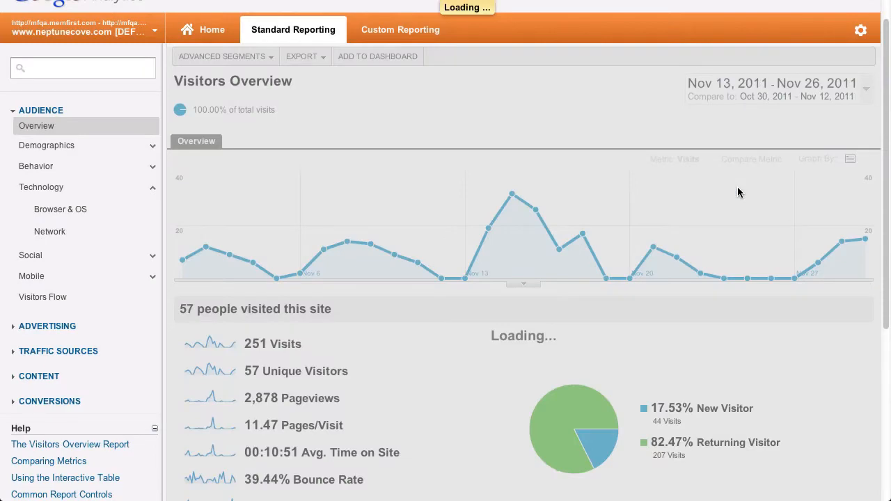
Change the date range to Nov 1 – Nov 30, 2011 and compare it with Nov 1 – Nov 30, 2010
{"action": "scroll", "coordinate": [738, 192], "scroll_direction": "down", "scroll_amount": 4}
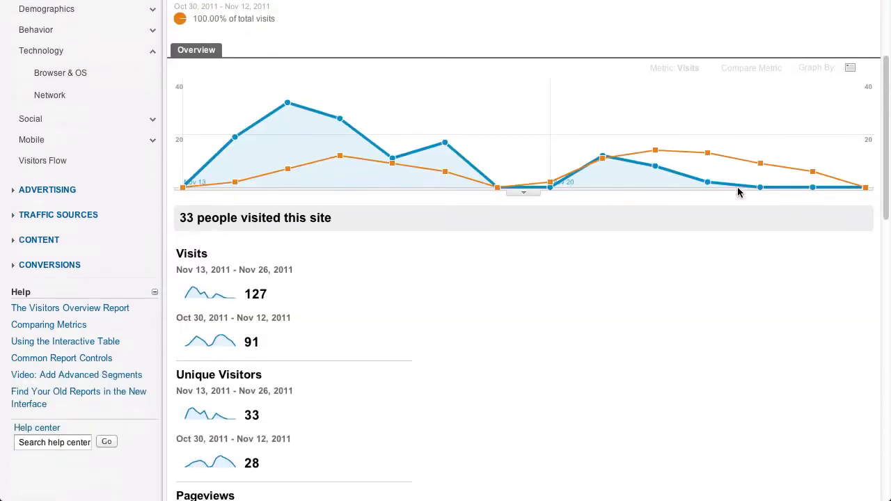
{"action": "scroll", "coordinate": [740, 192], "scroll_direction": "down", "scroll_amount": 3}
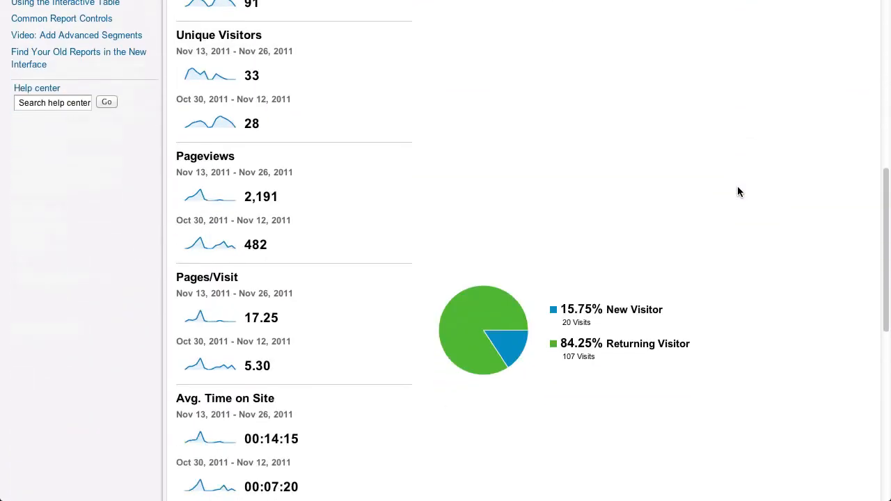
{"action": "scroll", "coordinate": [738, 186], "scroll_direction": "up", "scroll_amount": 7}
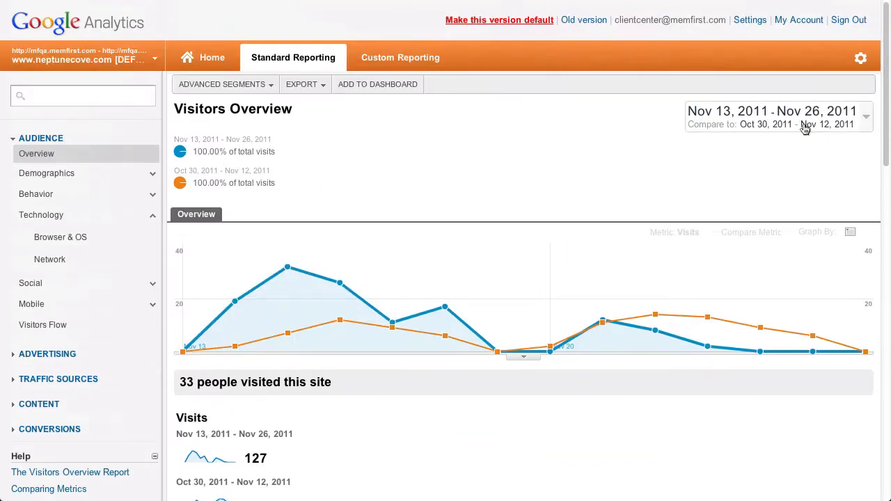
{"action": "left_click", "coordinate": [806, 127]}
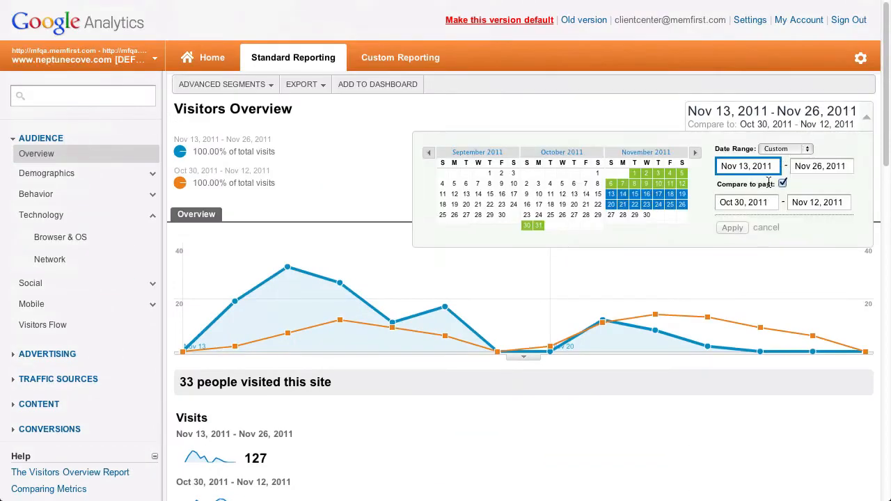
{"action": "left_click", "coordinate": [634, 173]}
{"action": "left_click", "coordinate": [647, 216]}
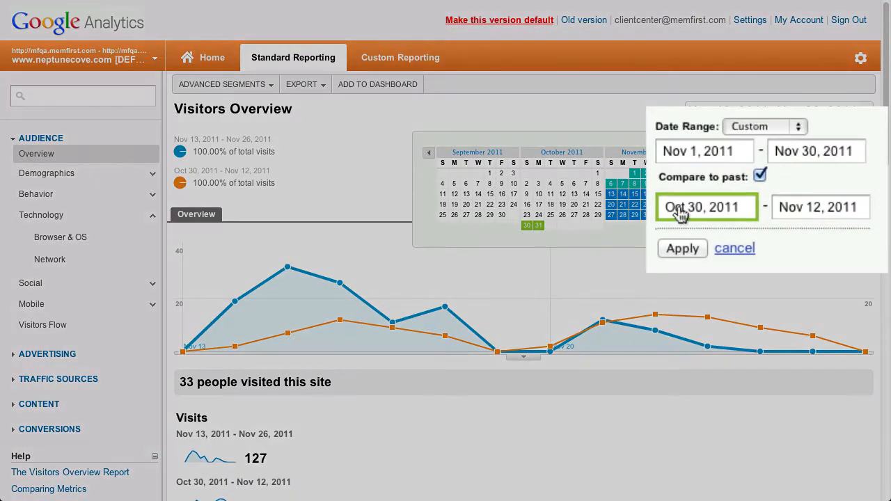
{"action": "triple_click", "coordinate": [731, 205]}
{"action": "type", "text": "Nov 1, 2010"}
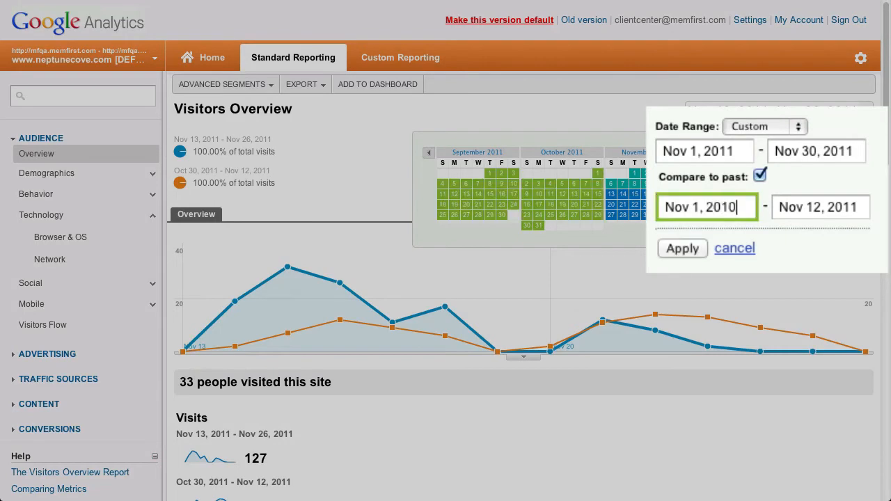
{"action": "key", "text": "Tab"}
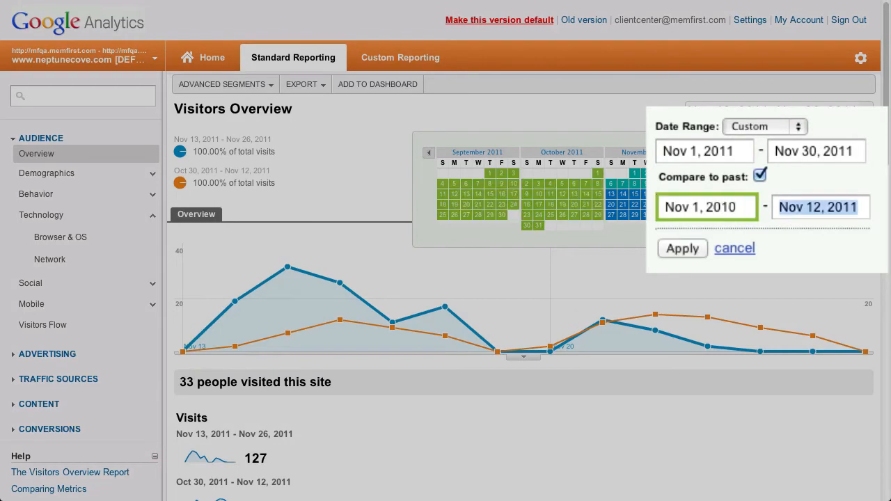
{"action": "type", "text": "Nov 30, 2010"}
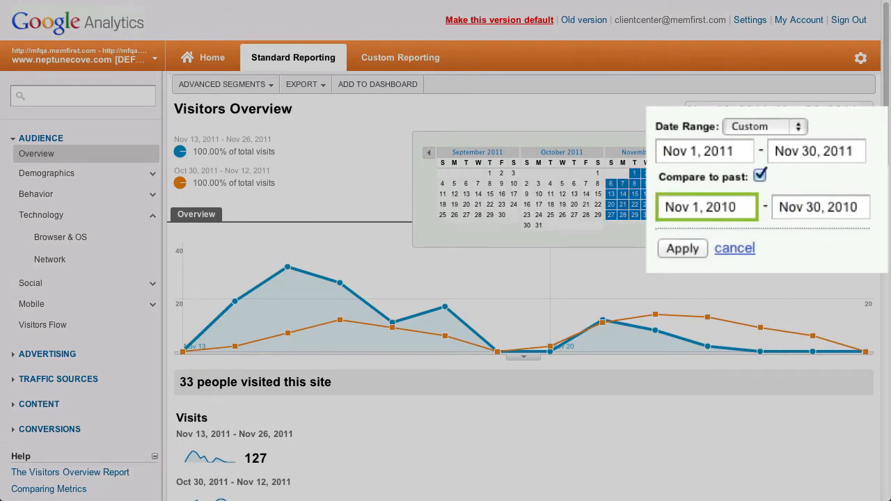
{"action": "key", "text": "Return"}
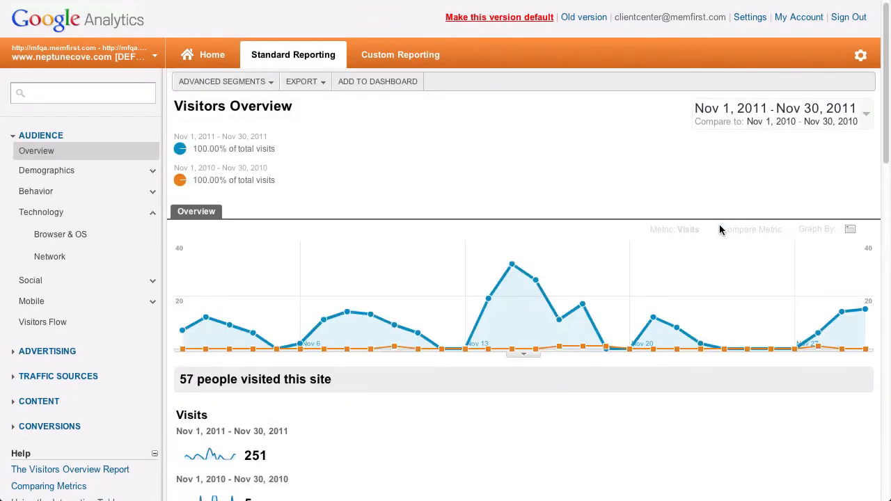
Turn off the comparison with the past and apply the Nov 1 – Nov 30, 2011 range alone
{"action": "scroll", "coordinate": [720, 225], "scroll_direction": "down", "scroll_amount": 3}
{"action": "scroll", "coordinate": [721, 225], "scroll_direction": "up", "scroll_amount": 3}
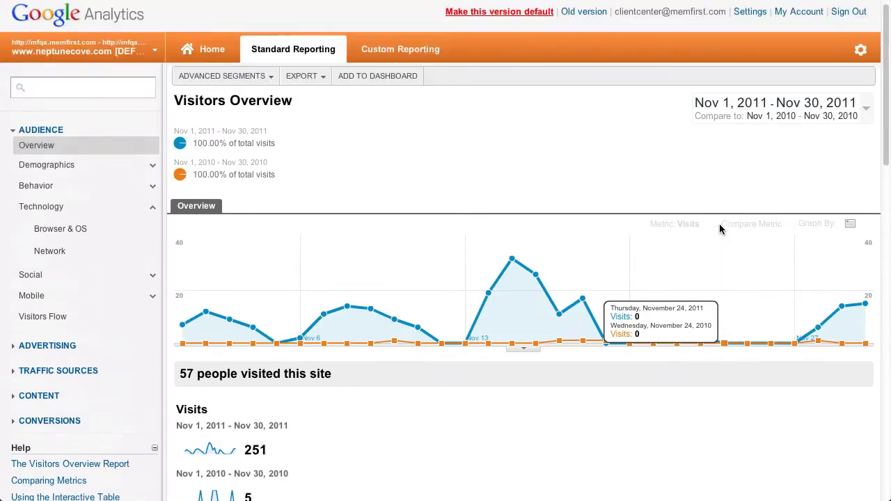
{"action": "left_click", "coordinate": [821, 117]}
{"action": "left_click", "coordinate": [783, 184]}
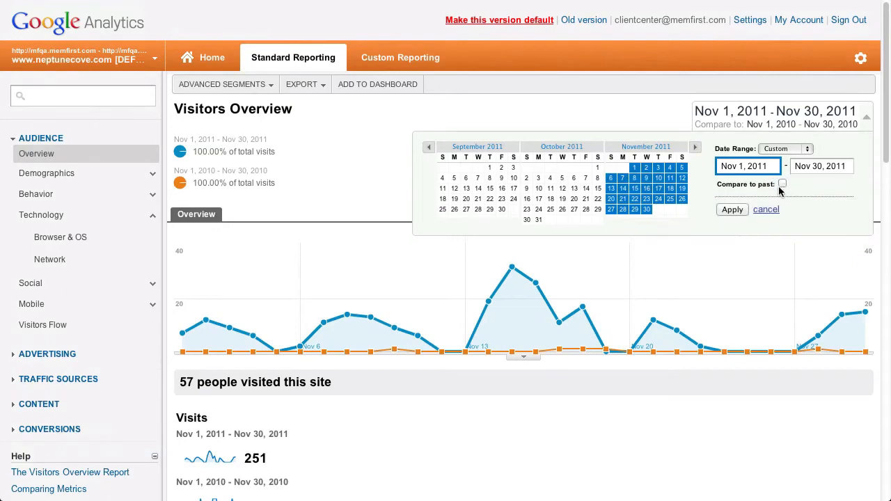
{"action": "left_click", "coordinate": [735, 208]}
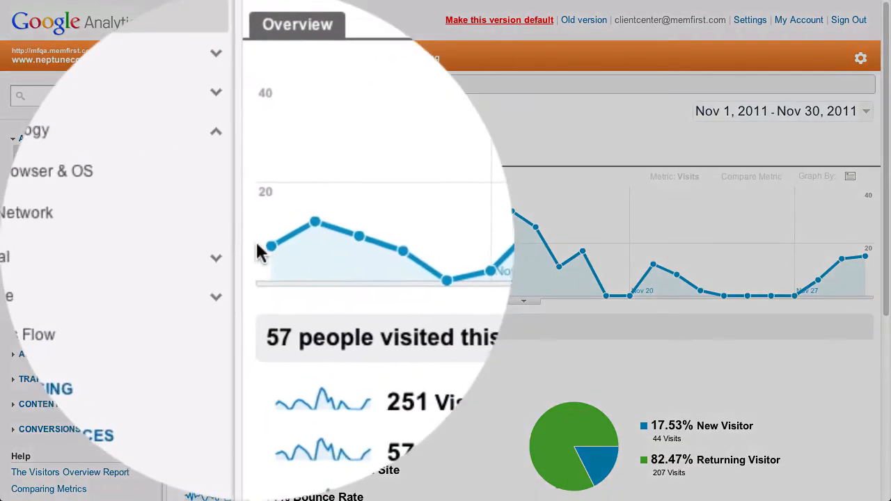
Set the Visitors Overview date range to Nov 1, 2010 through Nov 30, 2011 and apply it
{"action": "mouse_move", "coordinate": [183, 282]}
{"action": "mouse_move", "coordinate": [373, 265]}
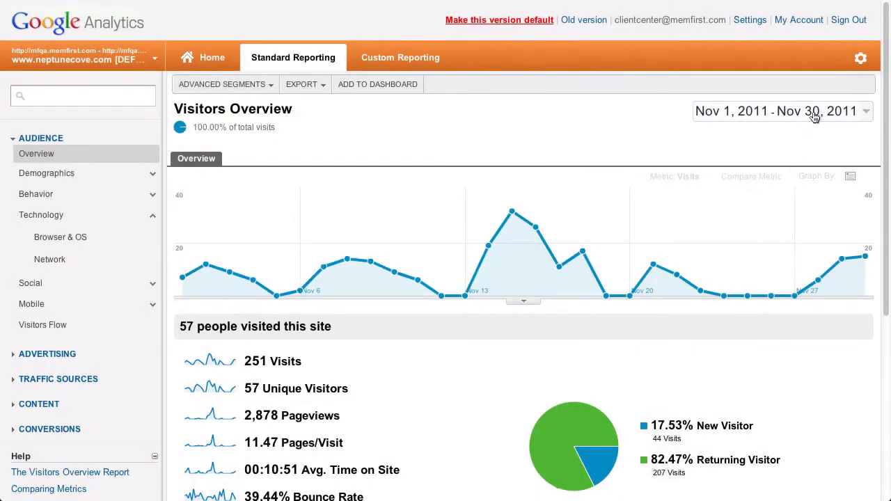
{"action": "left_click", "coordinate": [813, 113]}
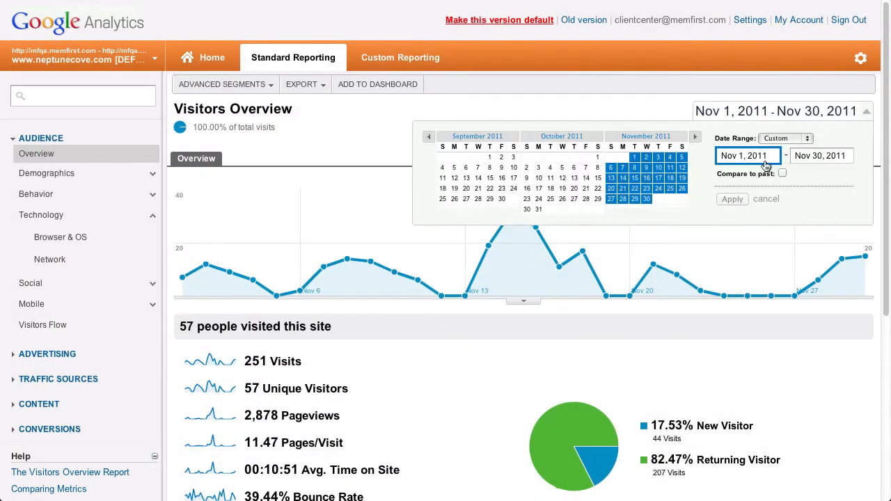
{"action": "type", "text": "0"}
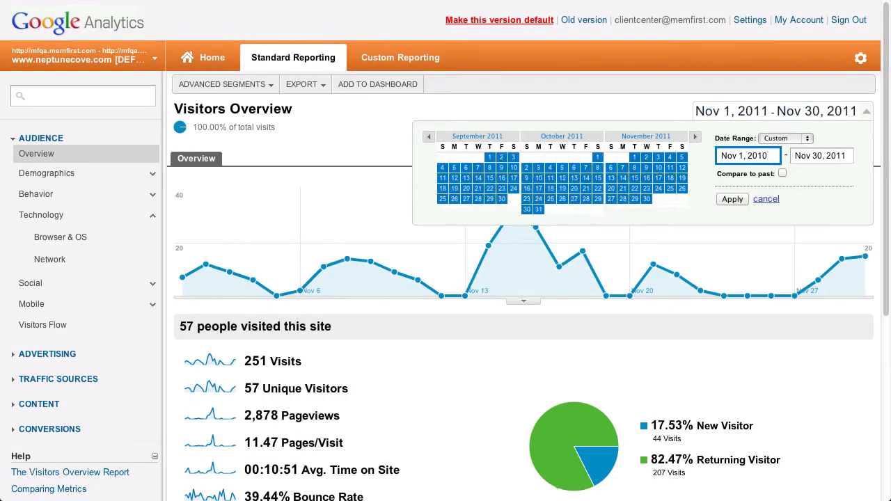
{"action": "left_click", "coordinate": [732, 199]}
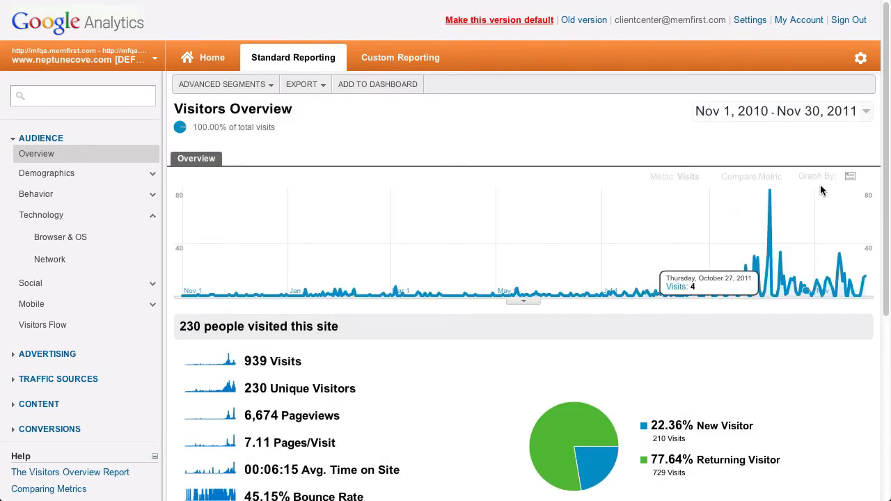
Graph the Visitors Overview visits by month and inspect the Nov 1 – Nov 30, 2011 data point
{"action": "left_click", "coordinate": [850, 176]}
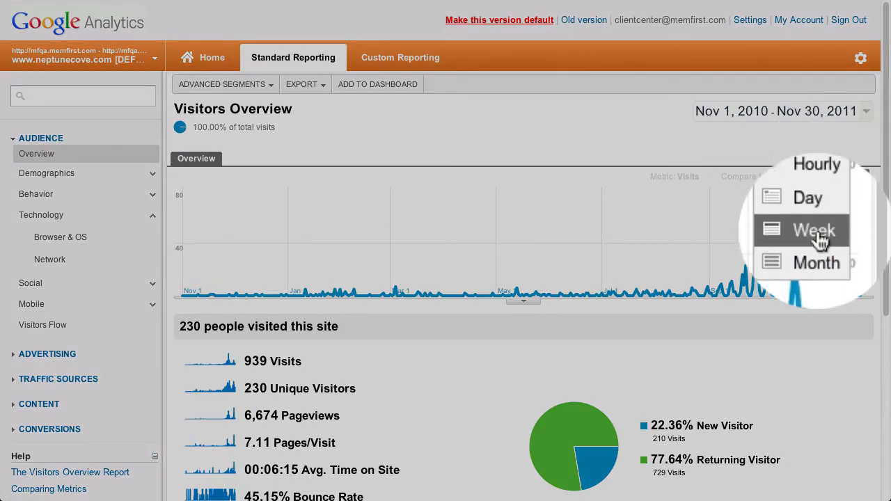
{"action": "left_click", "coordinate": [850, 240]}
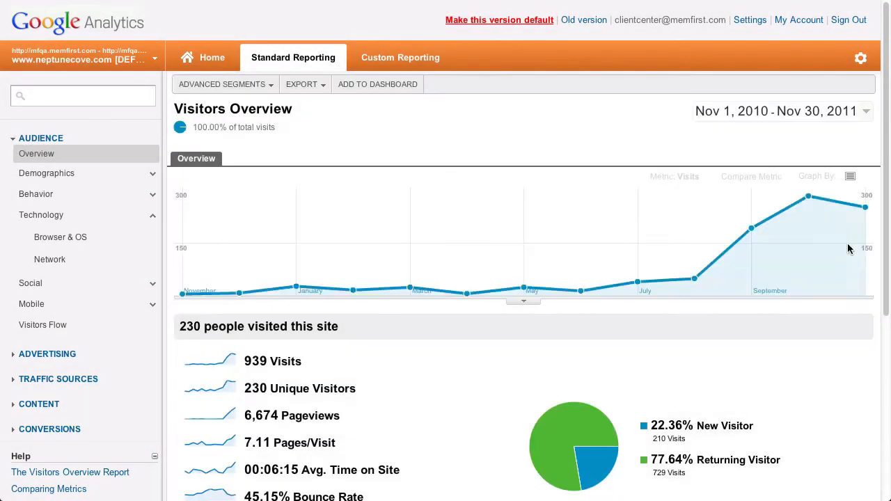
{"action": "mouse_move", "coordinate": [849, 248]}
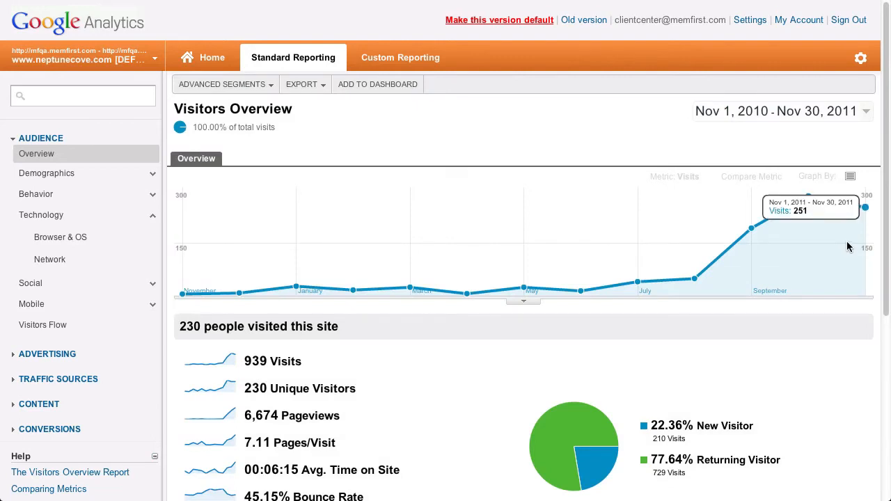
View the Browser & OS report under Technology, and the Site Speed report under Content listed by page title
{"action": "left_click", "coordinate": [72, 241]}
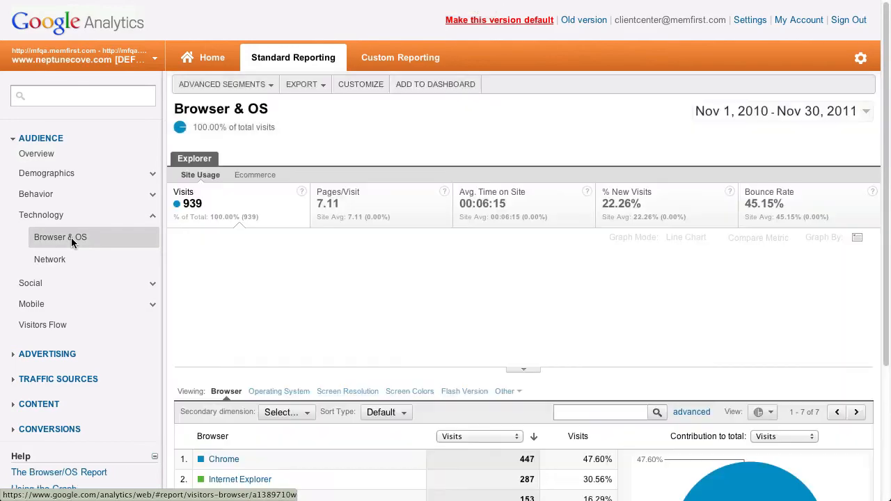
{"action": "scroll", "coordinate": [383, 251], "scroll_direction": "down", "scroll_amount": 3}
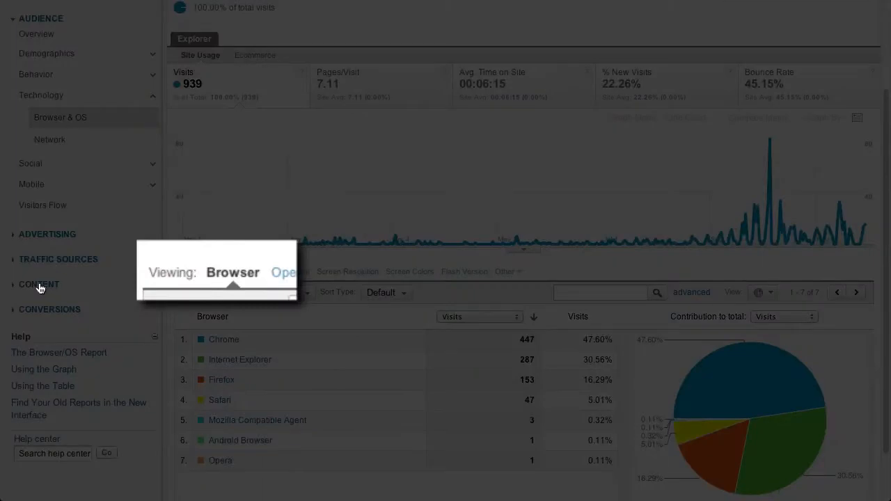
{"action": "left_click", "coordinate": [39, 285]}
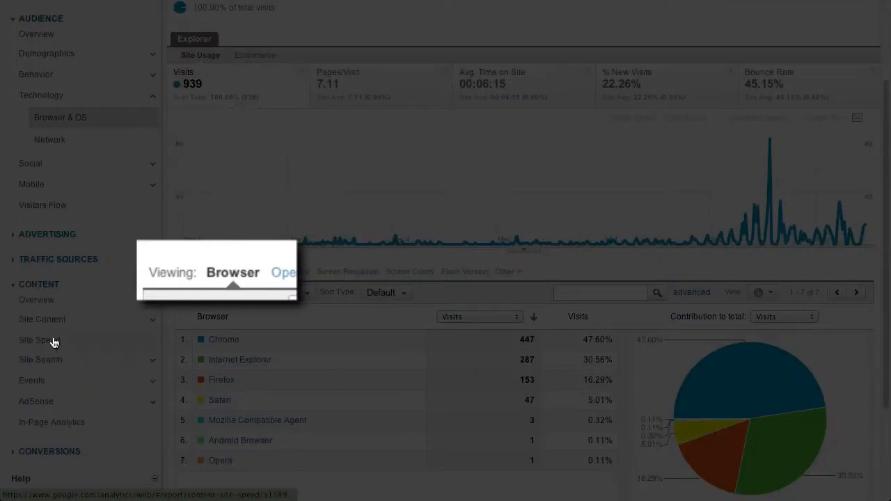
{"action": "left_click", "coordinate": [53, 341]}
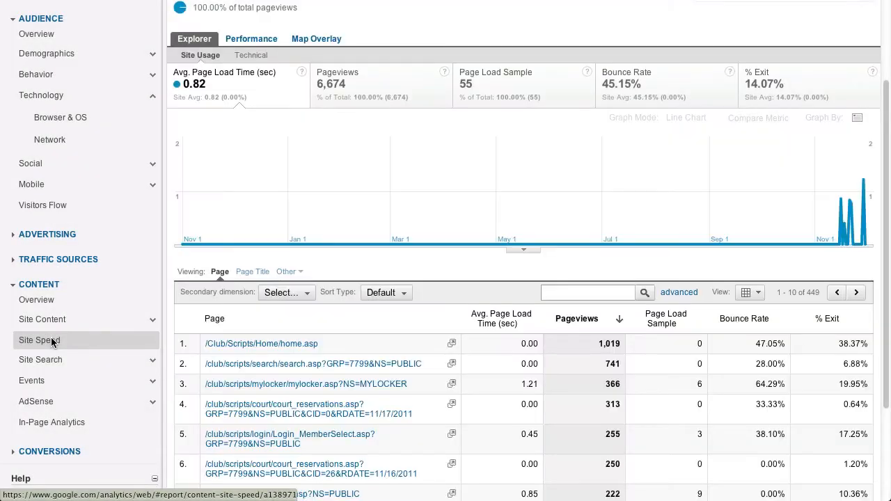
{"action": "left_click", "coordinate": [250, 273]}
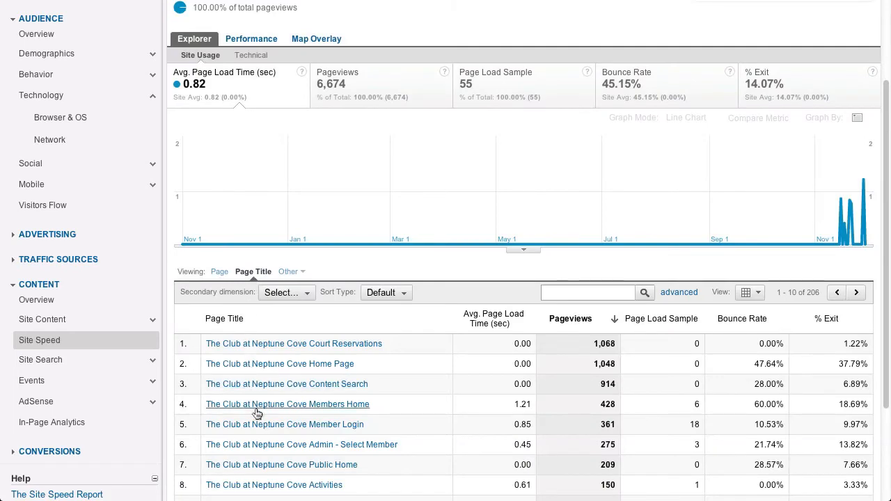
In the Browser & OS report, sort the browsers by ascending visits and display the table in the Performance view
{"action": "left_click", "coordinate": [75, 120]}
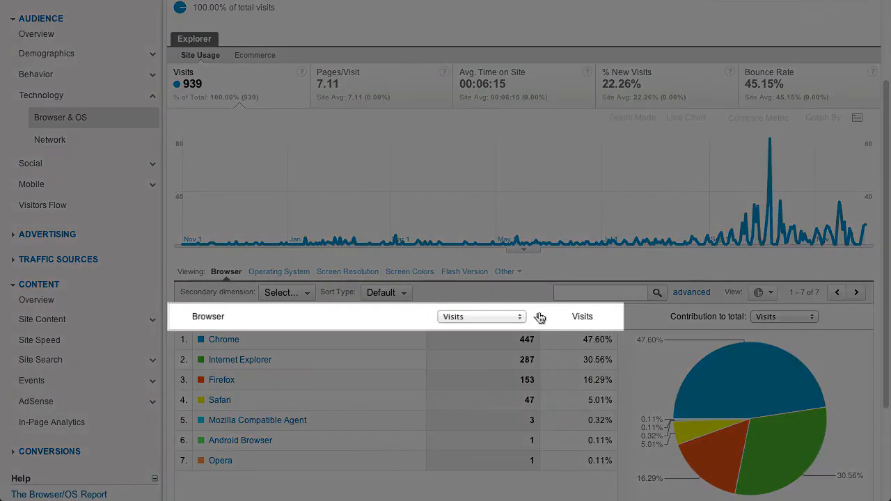
{"action": "left_click", "coordinate": [539, 317]}
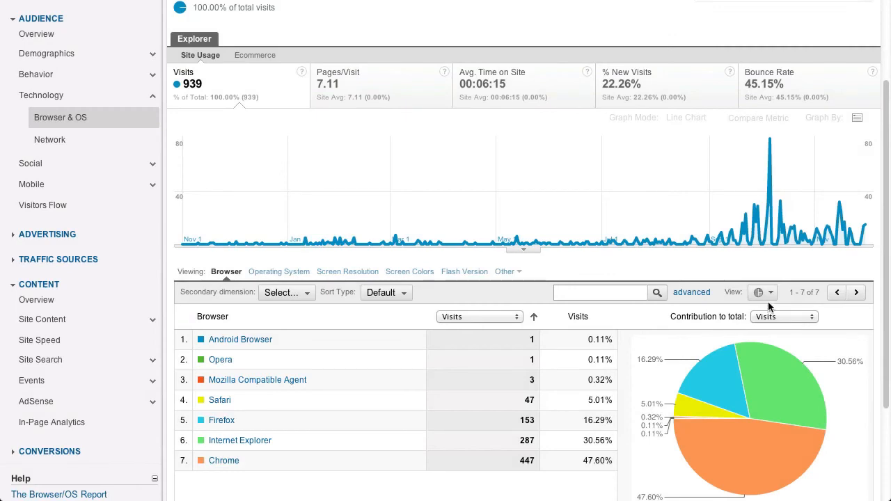
{"action": "left_click", "coordinate": [770, 294]}
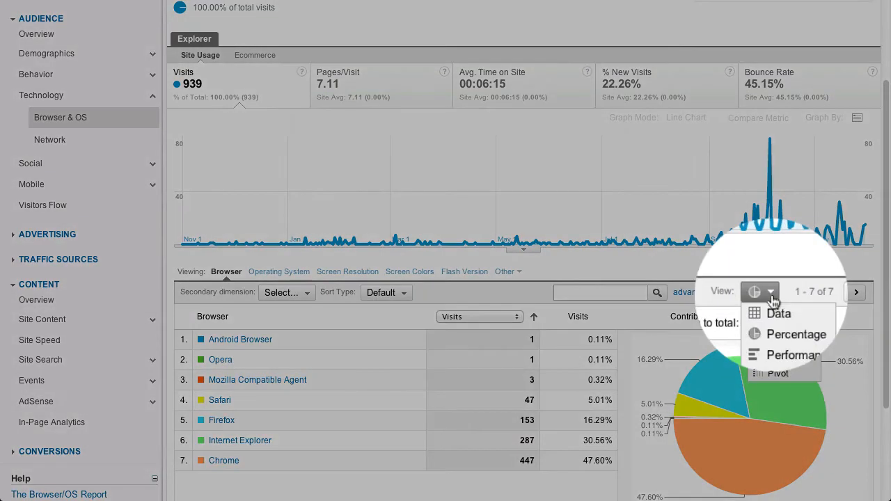
{"action": "left_click", "coordinate": [776, 341]}
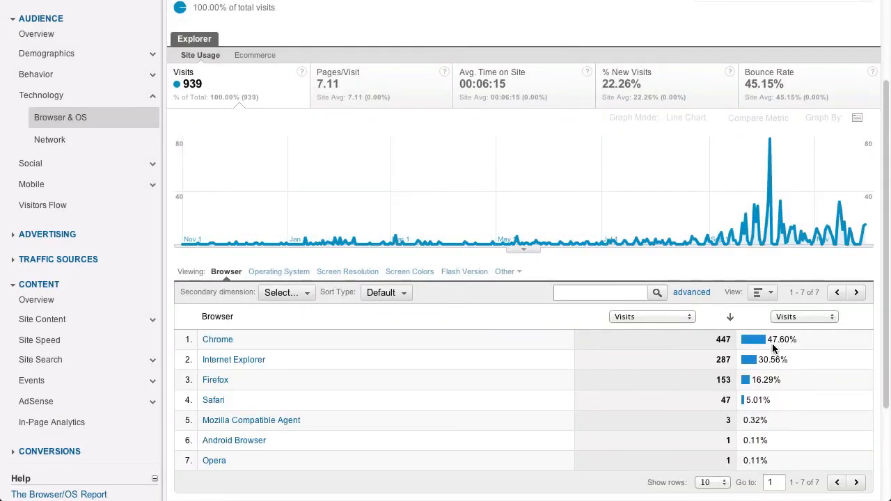
Open the Network report under Technology and show 25 rows of service providers in its table
{"action": "left_click", "coordinate": [45, 140]}
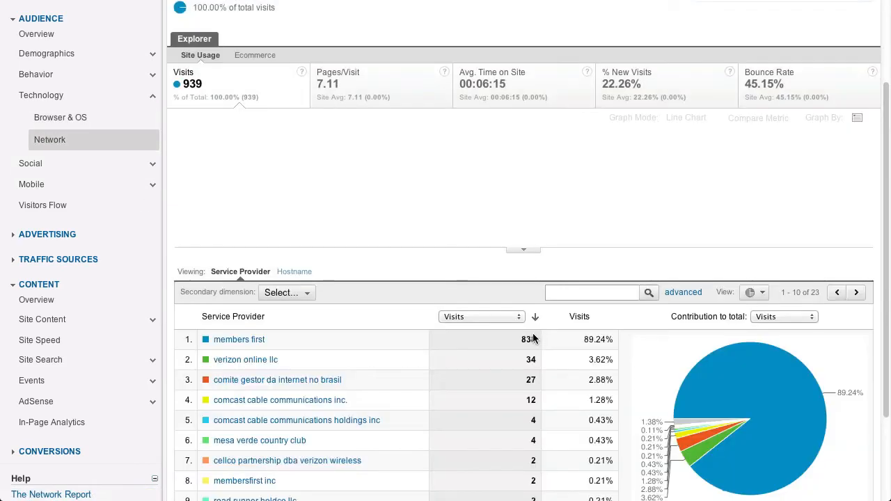
{"action": "scroll", "coordinate": [524, 279], "scroll_direction": "down", "scroll_amount": 2}
{"action": "left_click", "coordinate": [713, 418]}
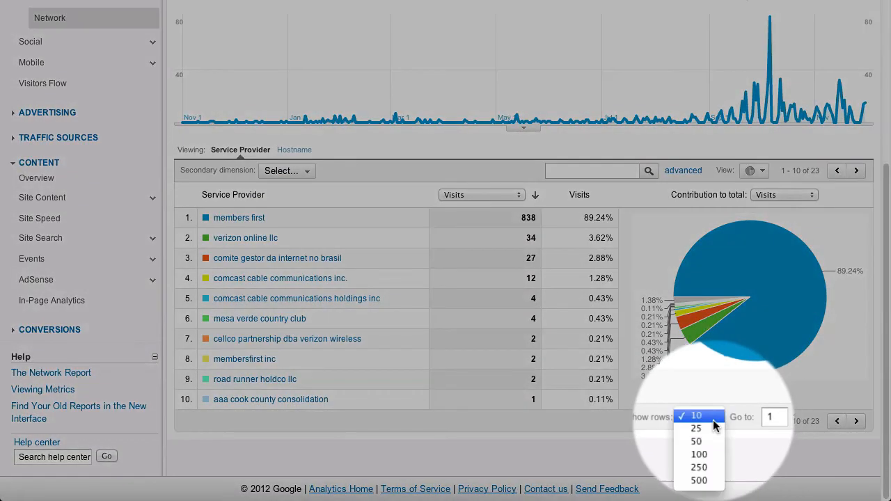
{"action": "left_click", "coordinate": [708, 422]}
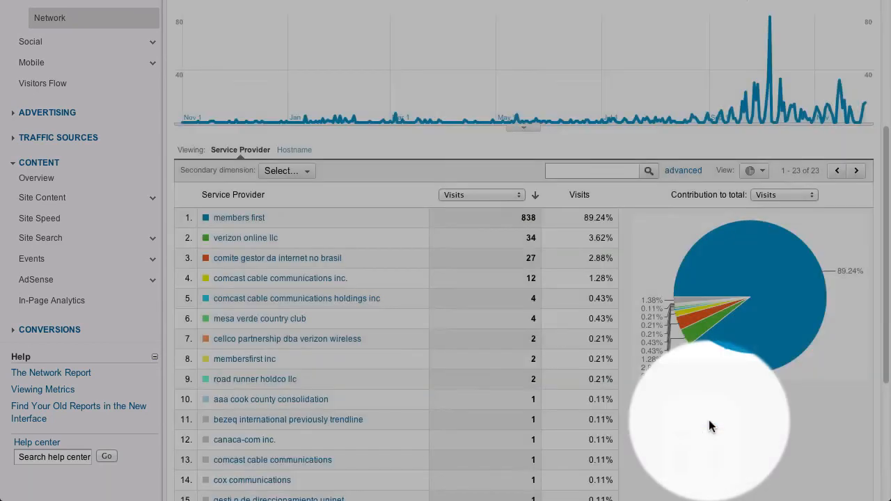
{"action": "scroll", "coordinate": [710, 421], "scroll_direction": "down", "scroll_amount": 3}
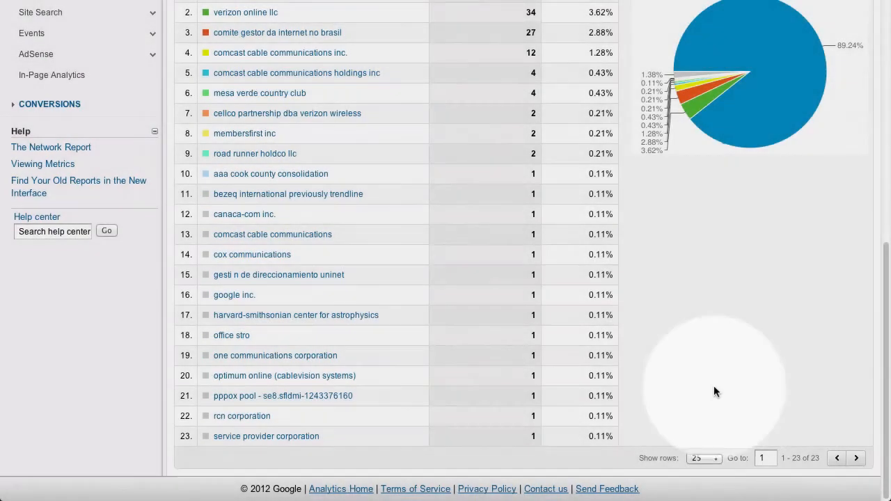
{"action": "scroll", "coordinate": [713, 387], "scroll_direction": "up", "scroll_amount": 4}
{"action": "scroll", "coordinate": [557, 235], "scroll_direction": "up", "scroll_amount": 3}
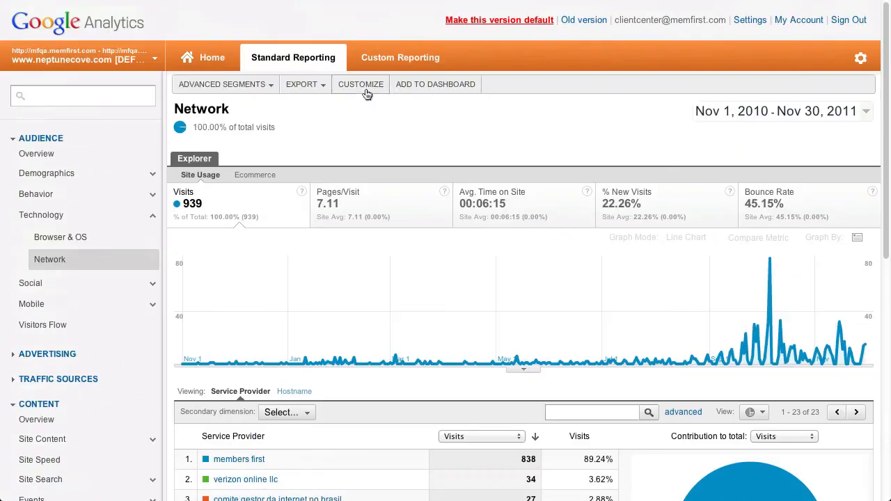
Show the available export formats for the Network report
{"action": "left_click", "coordinate": [300, 85]}
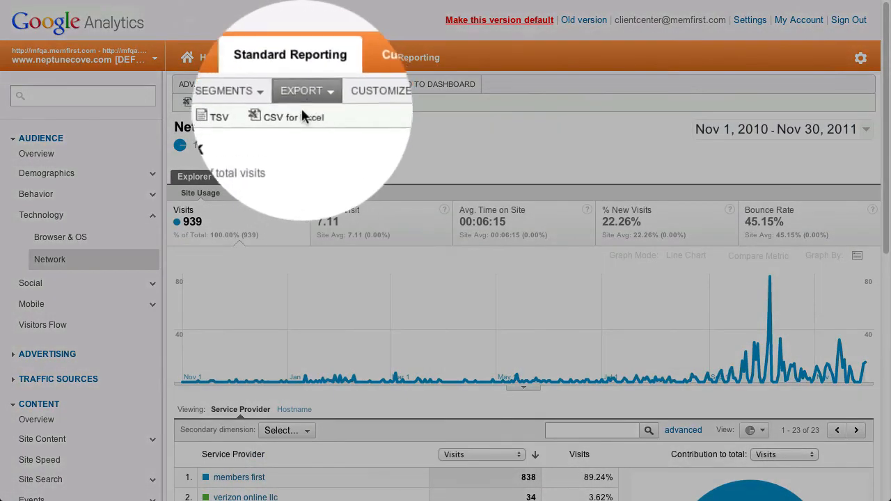